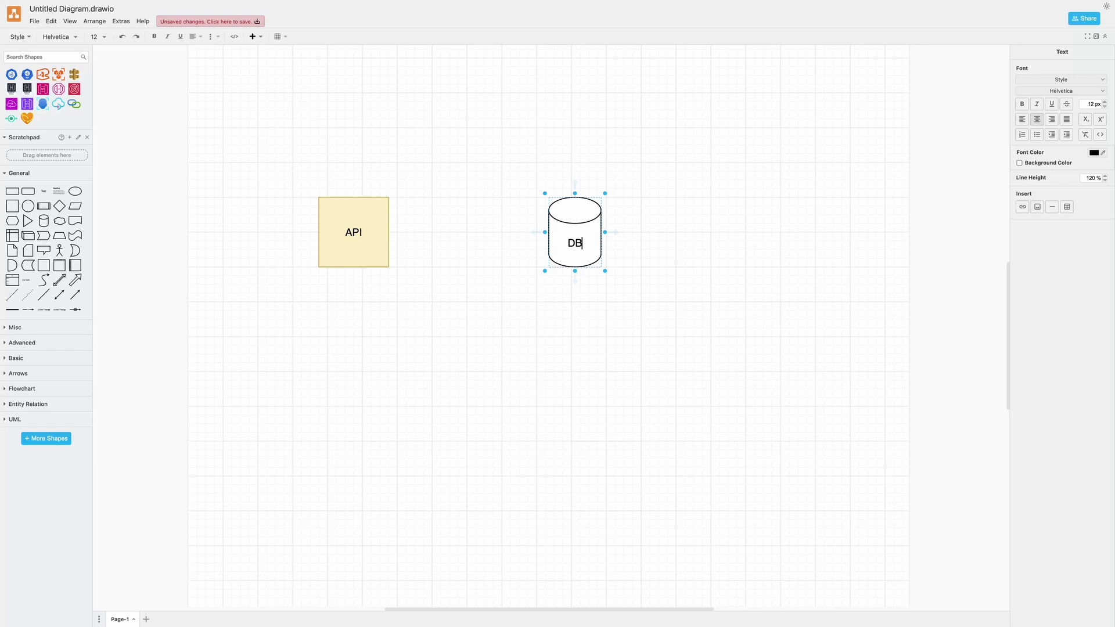
Connect the API box to the DB cylinder with an arrow and place a queue shape below them
click(388, 235)
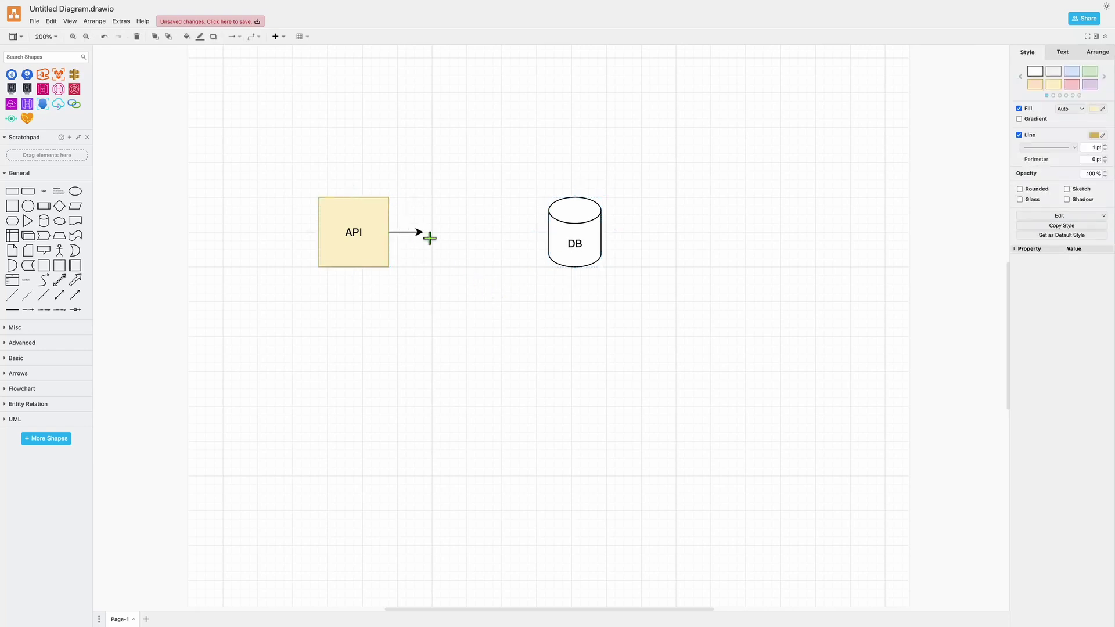
drag(550, 233, 549, 233)
click(527, 326)
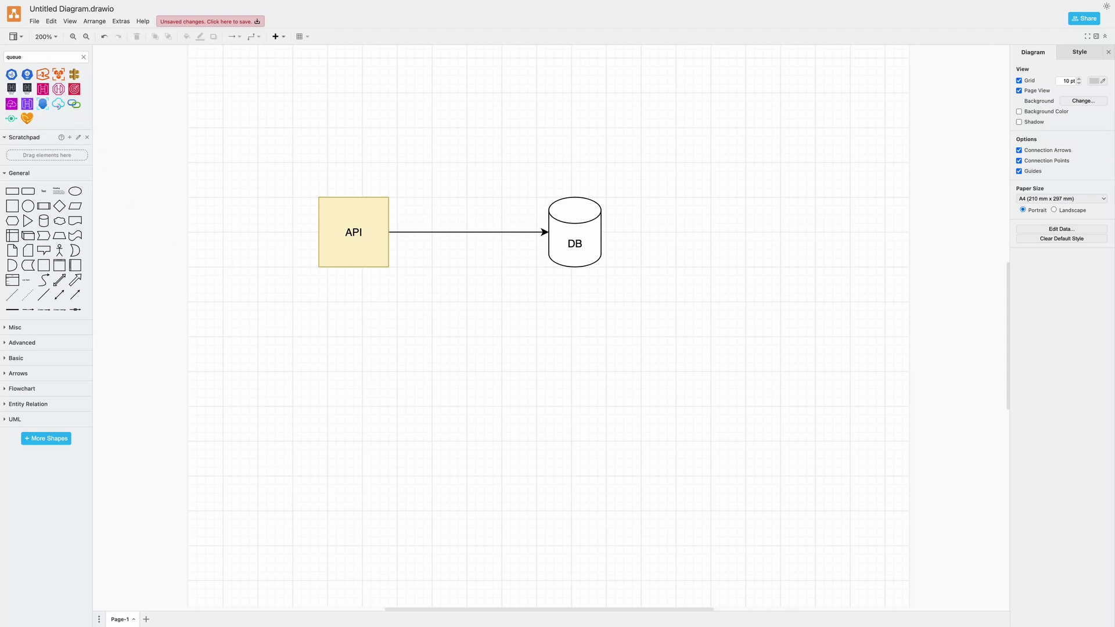
key(Return)
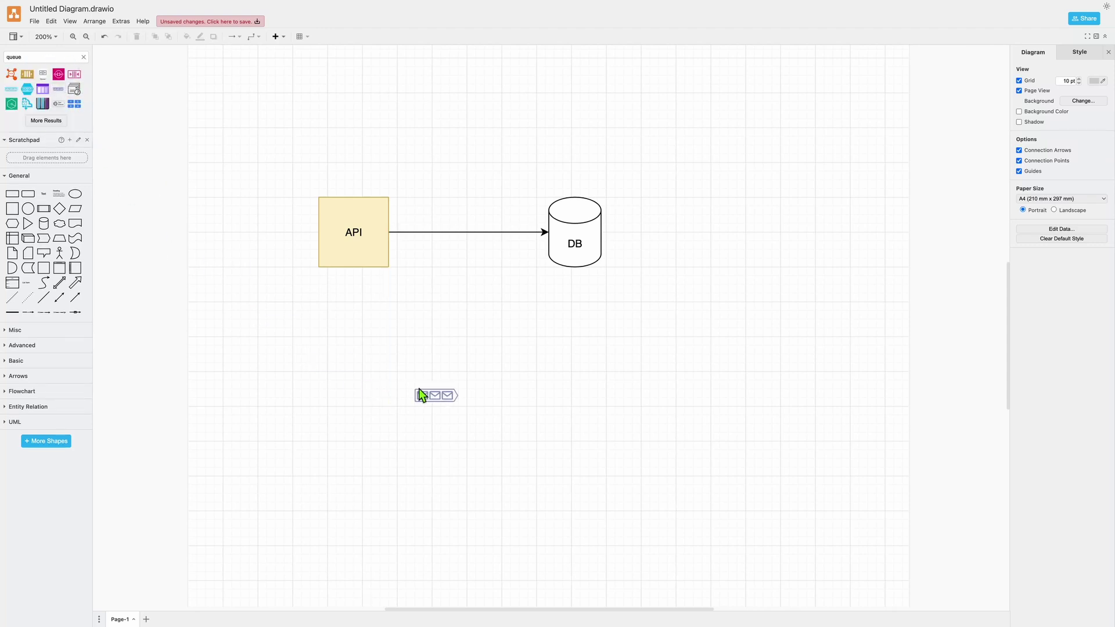
drag(407, 391, 424, 374)
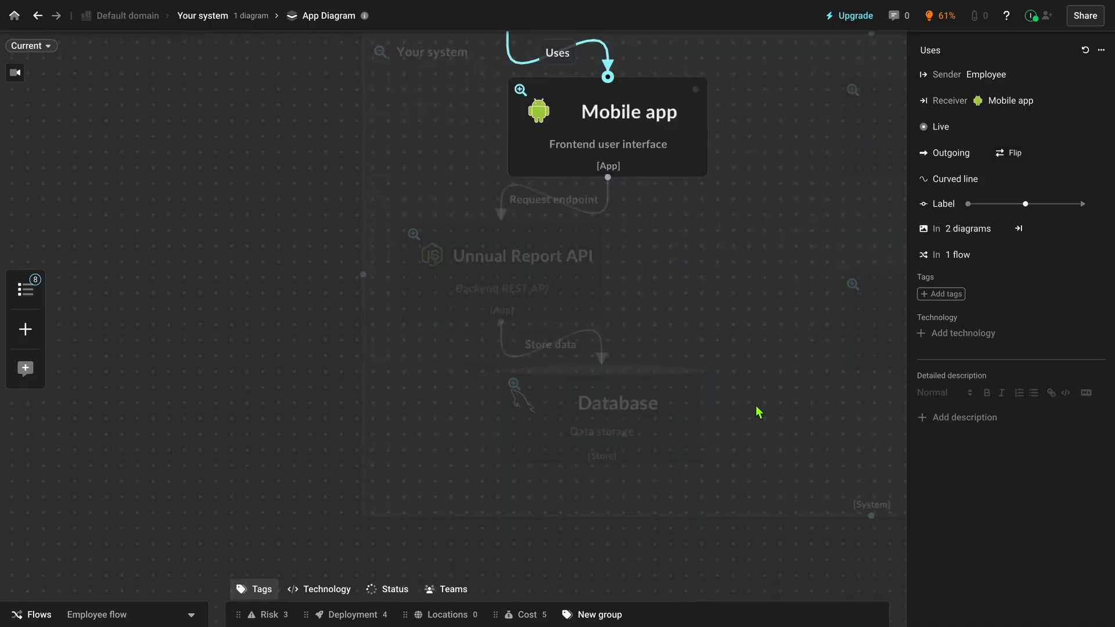
Drop a System object onto the IcePanel canvas, then cancel the unnamed object
click(664, 368)
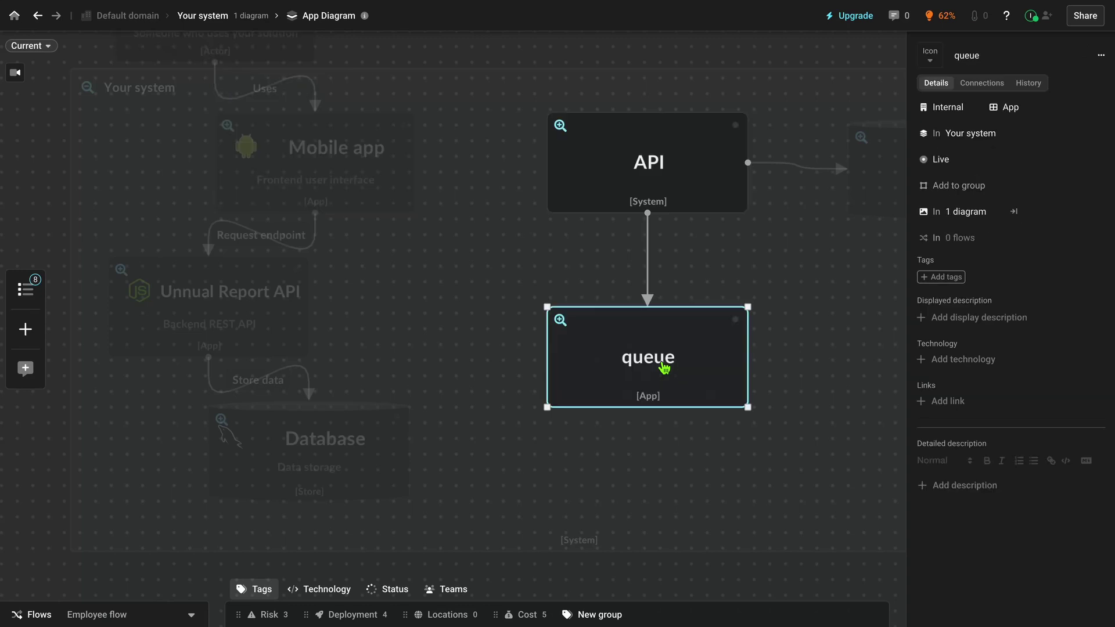
click(660, 199)
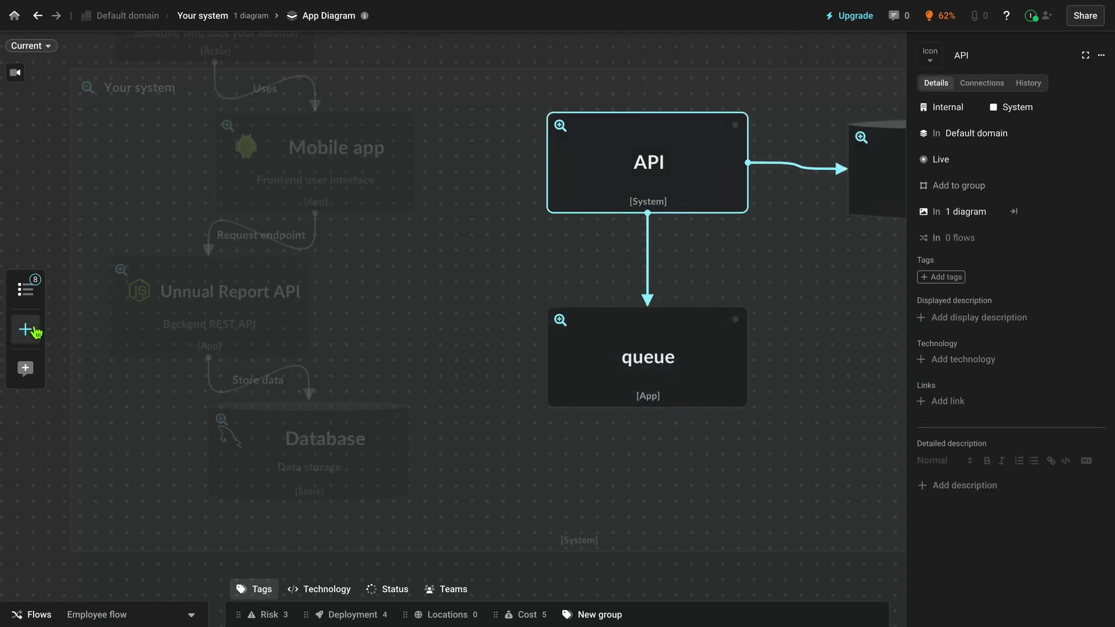
click(28, 329)
drag(82, 323, 660, 524)
key(Escape)
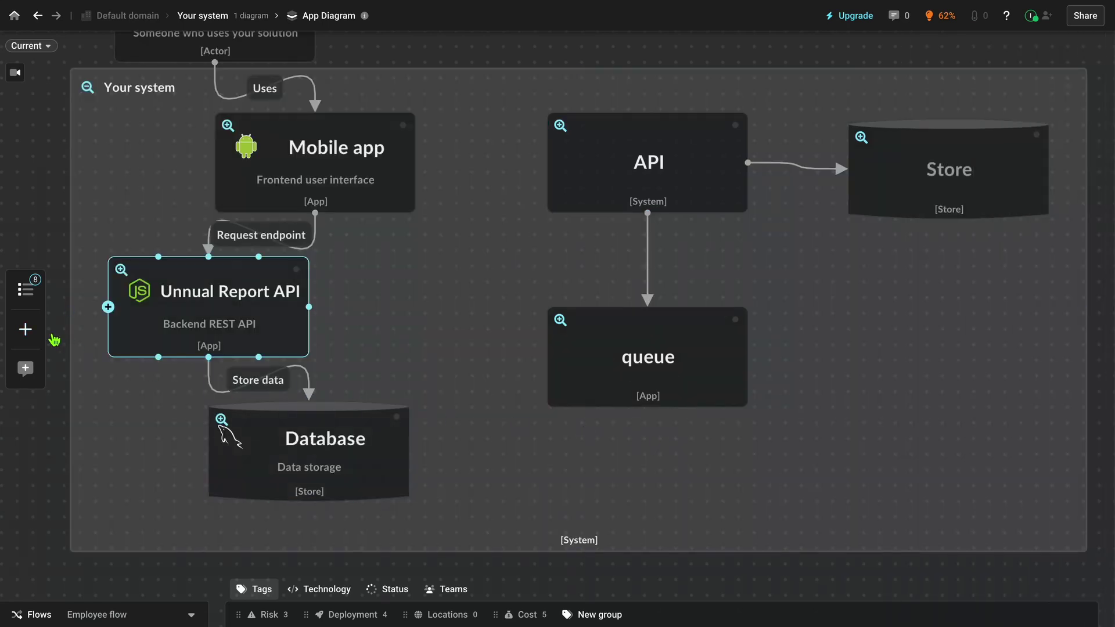
Connect a new System object beneath the queue node and open its details
click(44, 335)
scroll(470, 447, down, 3)
click(568, 478)
scroll(607, 326, down, 2)
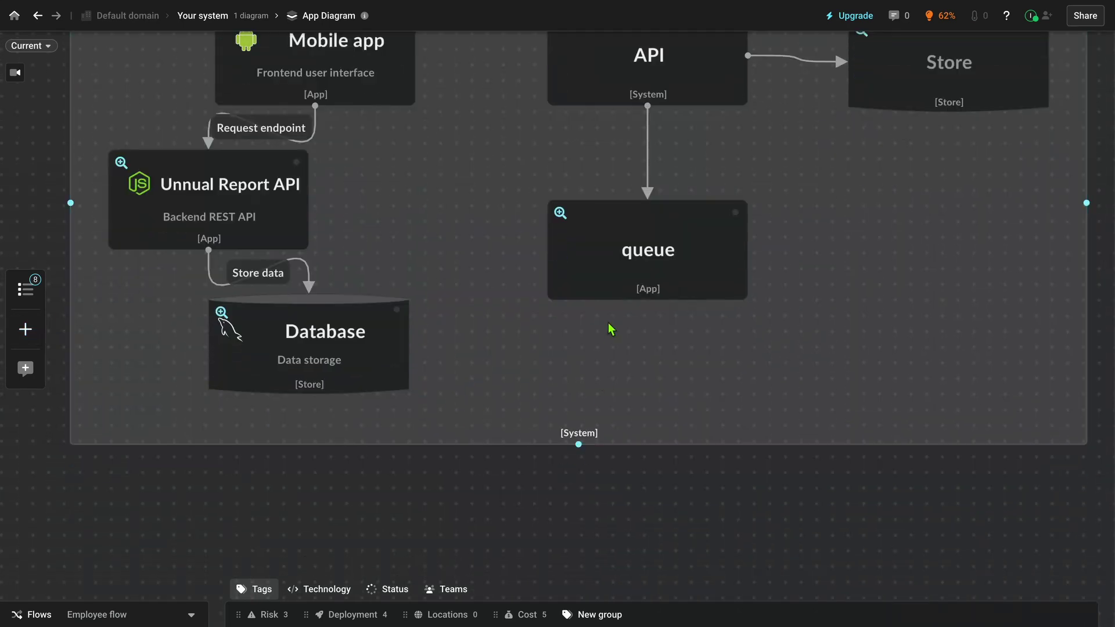
click(644, 274)
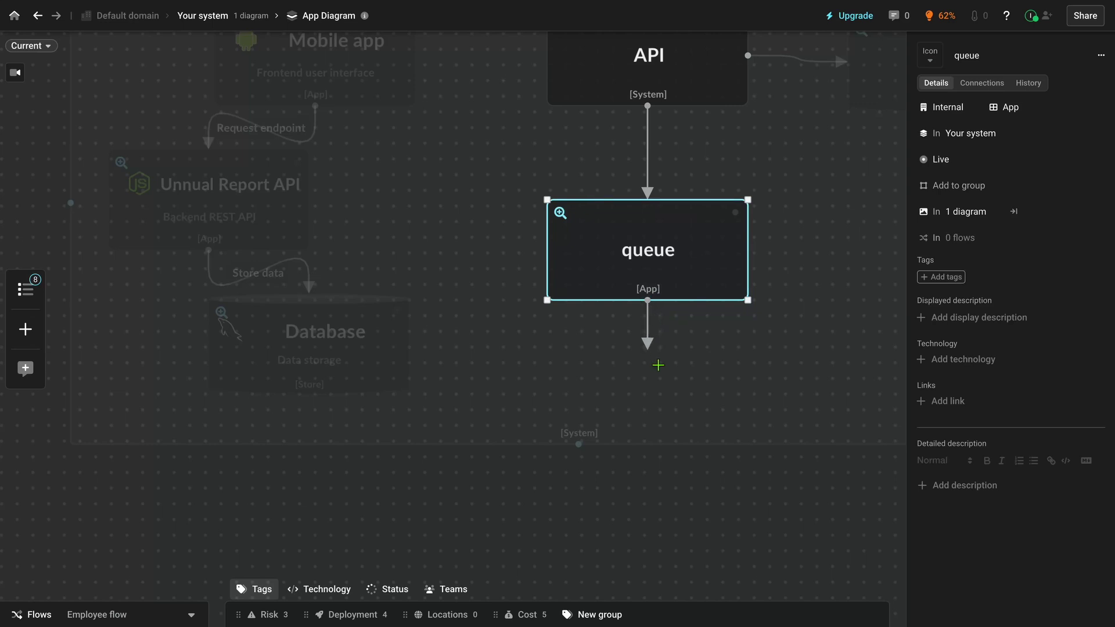
drag(658, 365, 657, 371)
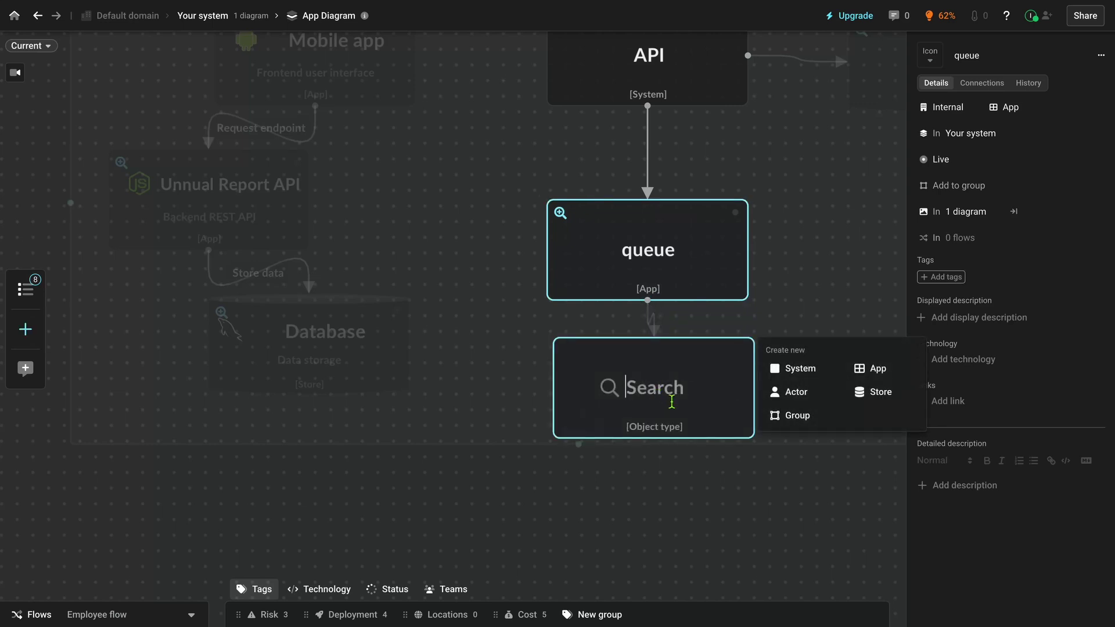
click(800, 375)
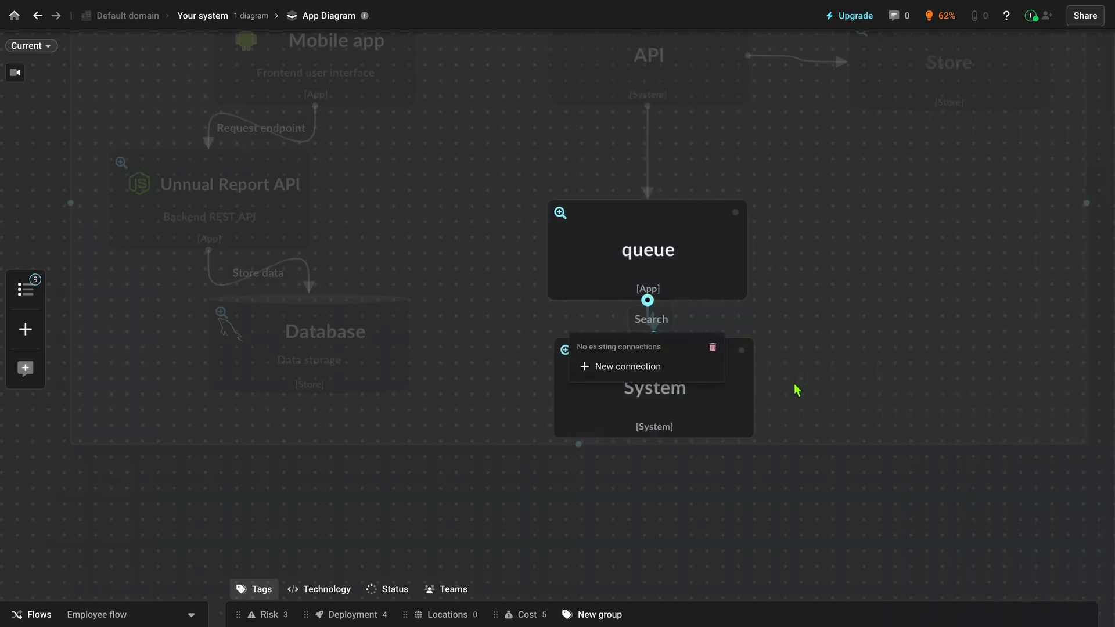
click(678, 401)
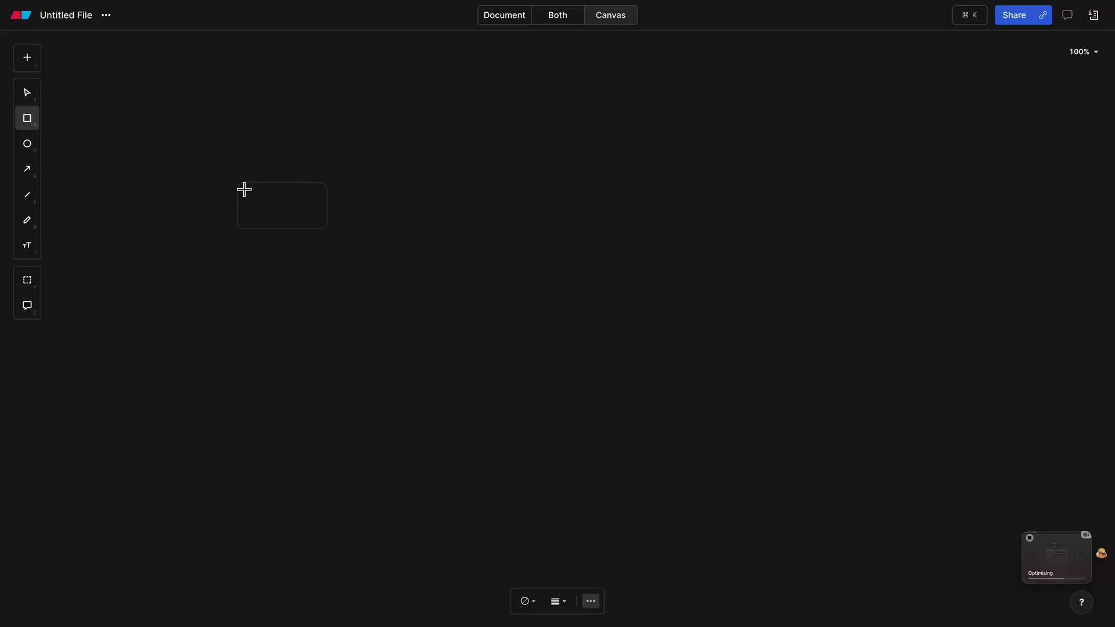
Label the empty rectangle API
click(259, 212)
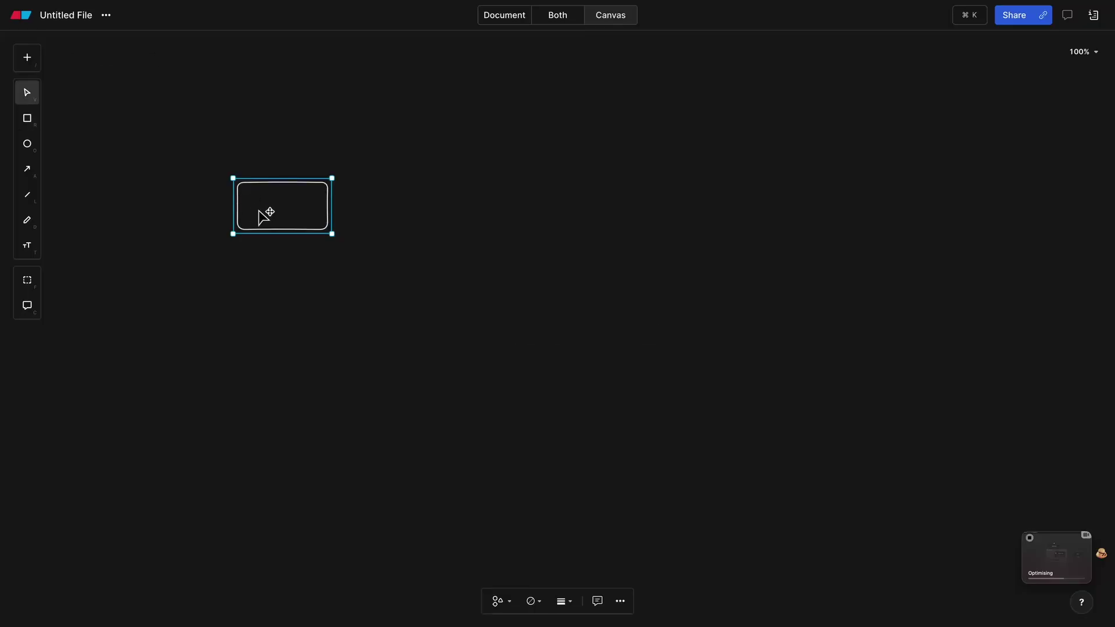
double_click(258, 210)
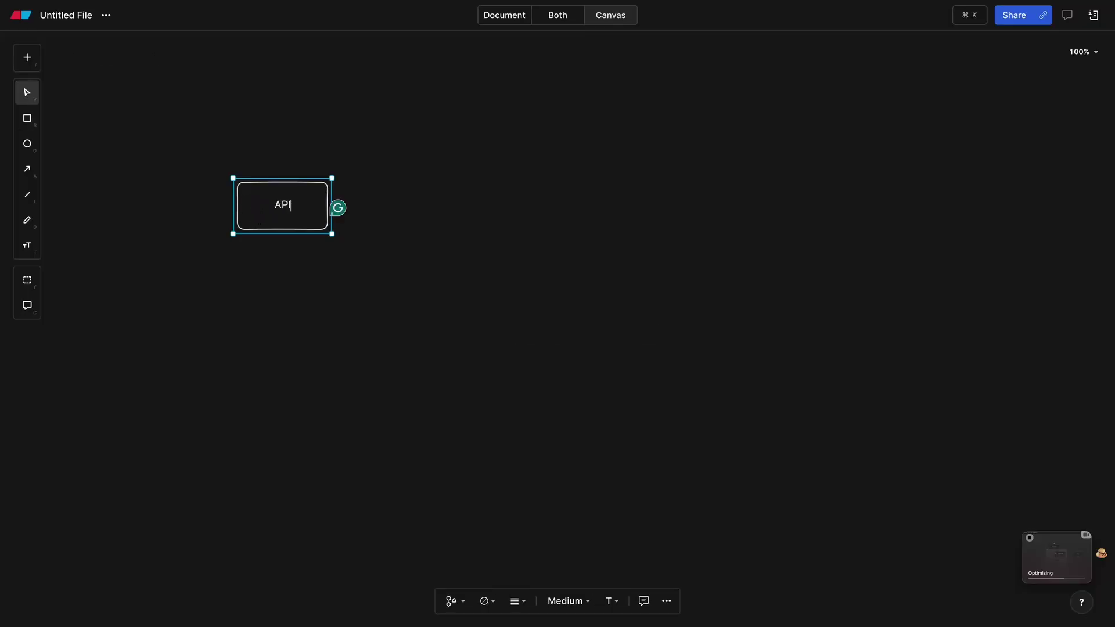
click(337, 293)
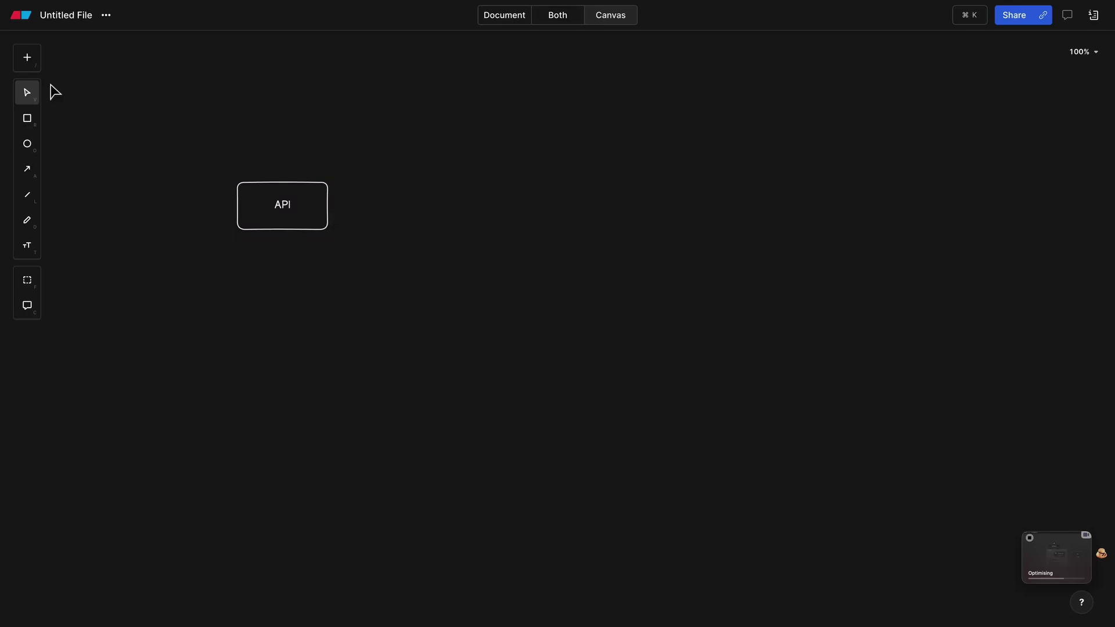
Insert the postgres logo and move it level with the API box
click(29, 59)
text(post)
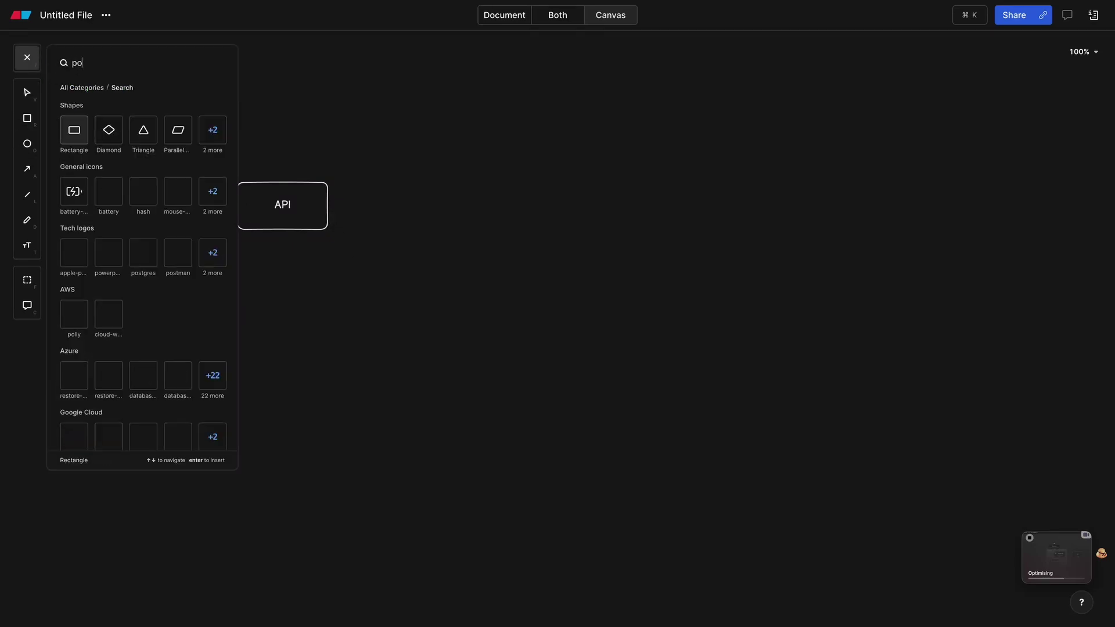
click(74, 130)
drag(551, 310, 554, 219)
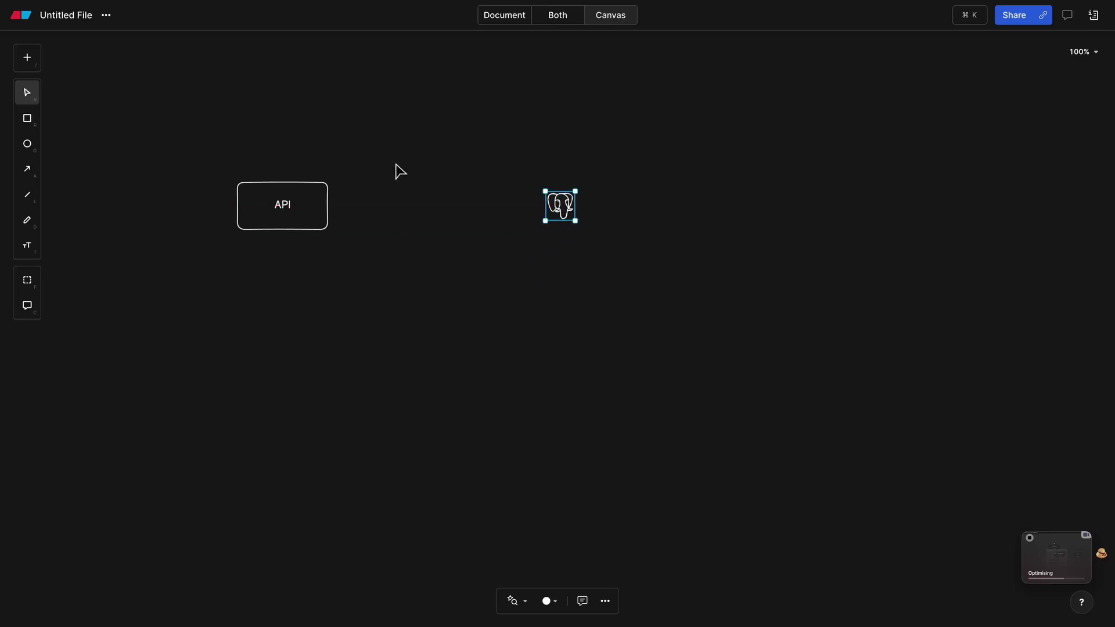
click(400, 172)
Draw a box around the postgres logo and an arrow from API to it
click(28, 120)
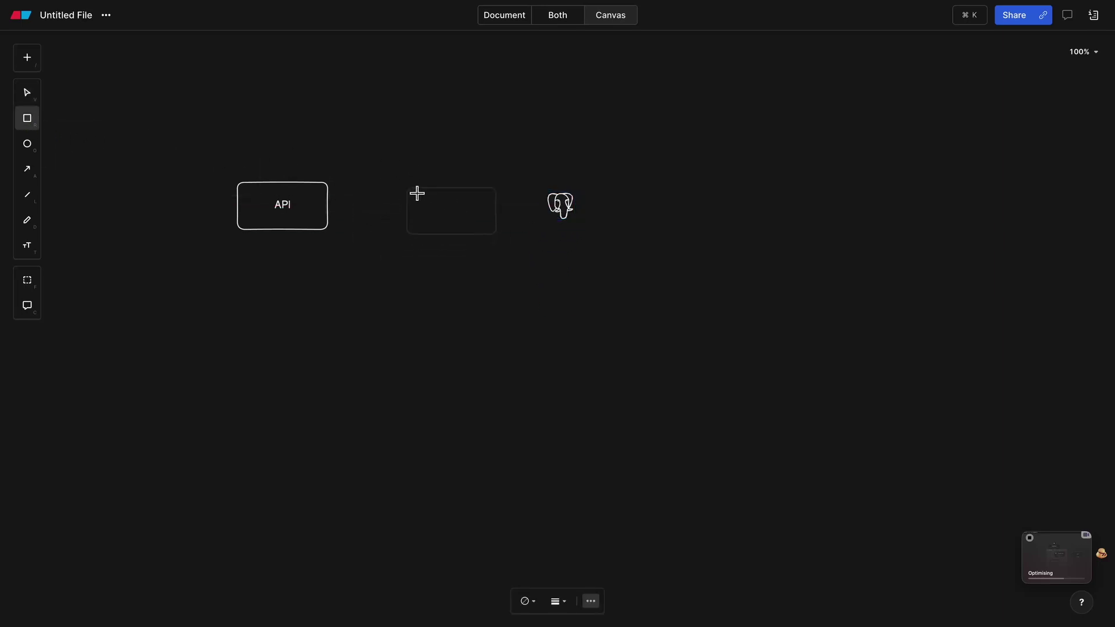
drag(522, 188, 517, 185)
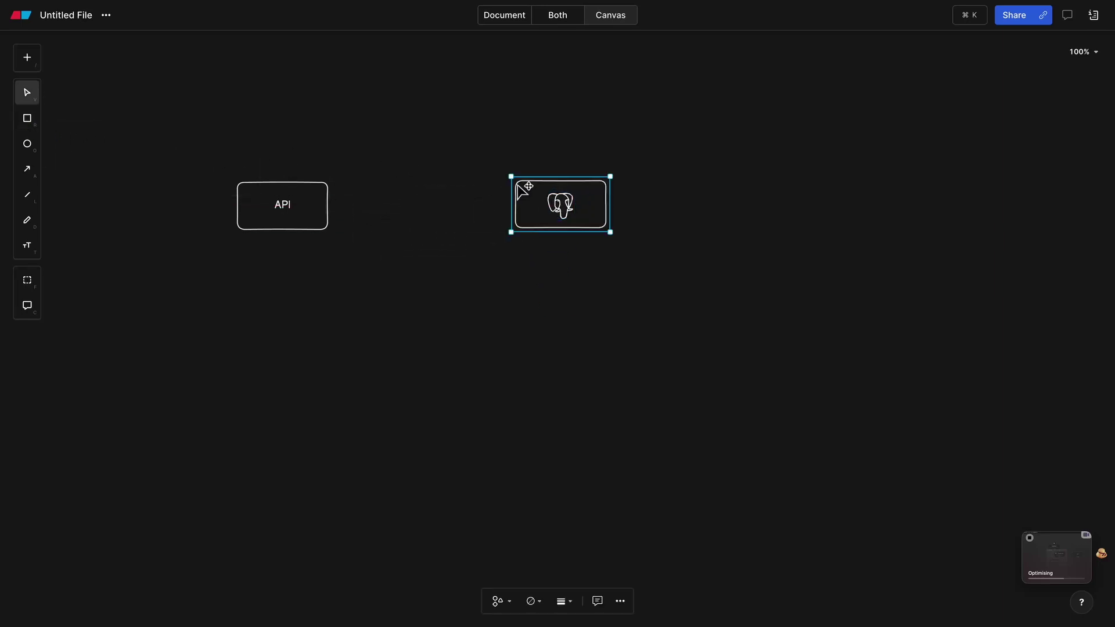
click(578, 265)
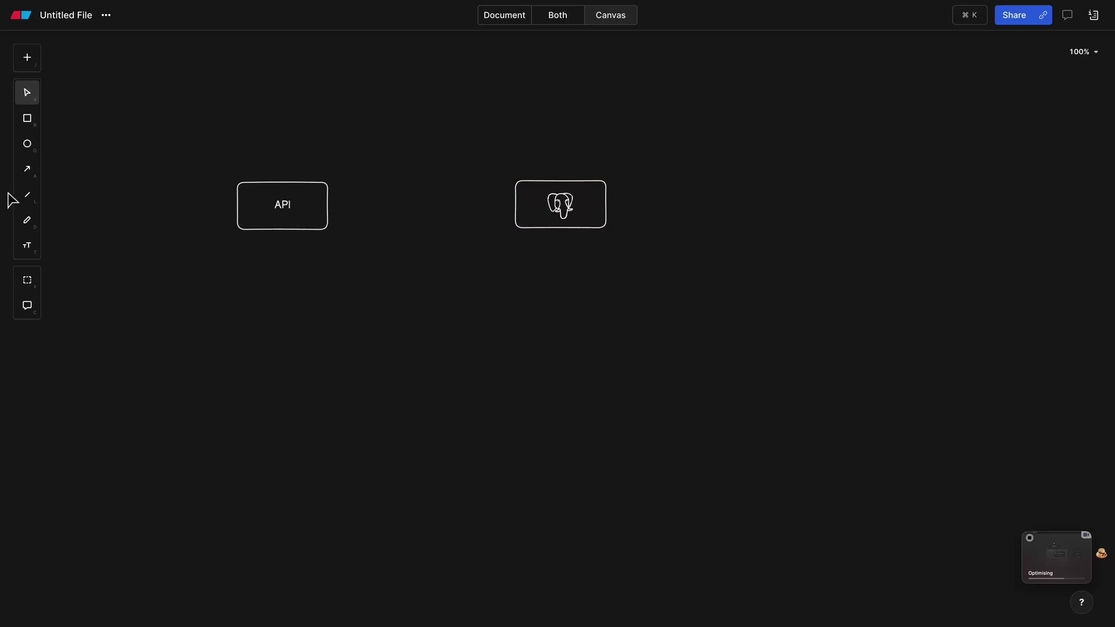
click(28, 169)
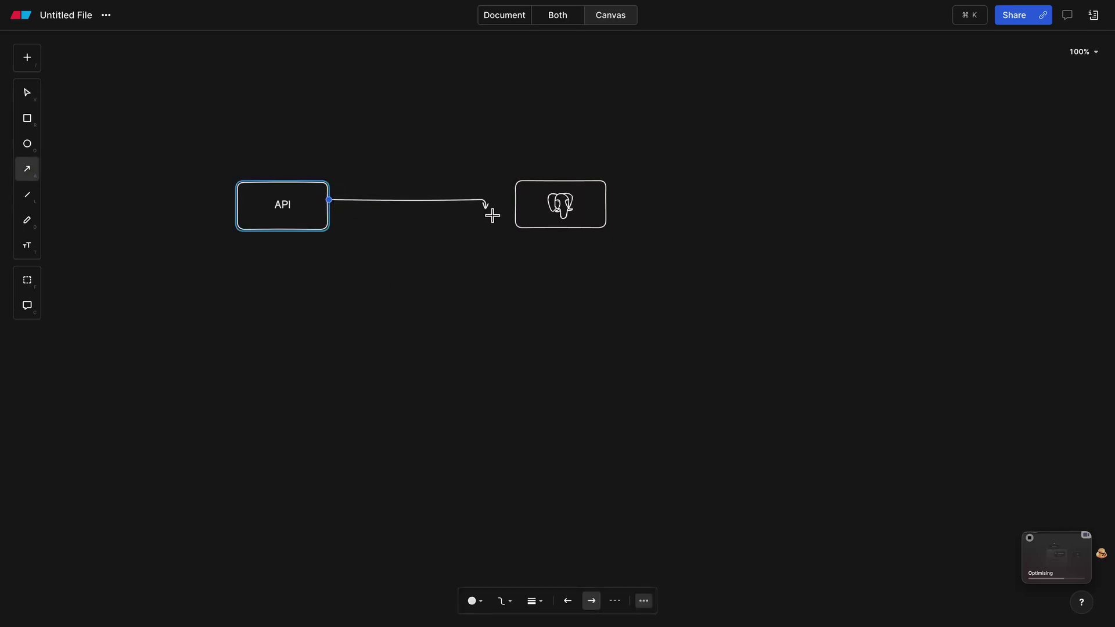
drag(511, 214, 556, 208)
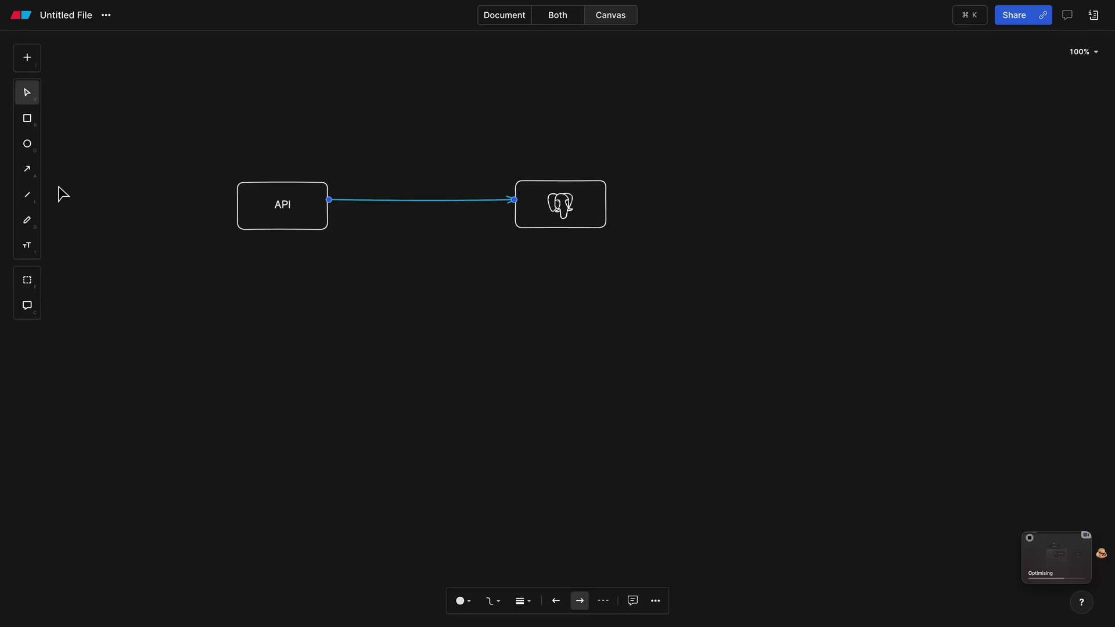
Add a rectangle labelled Service and move it under the database box
click(31, 123)
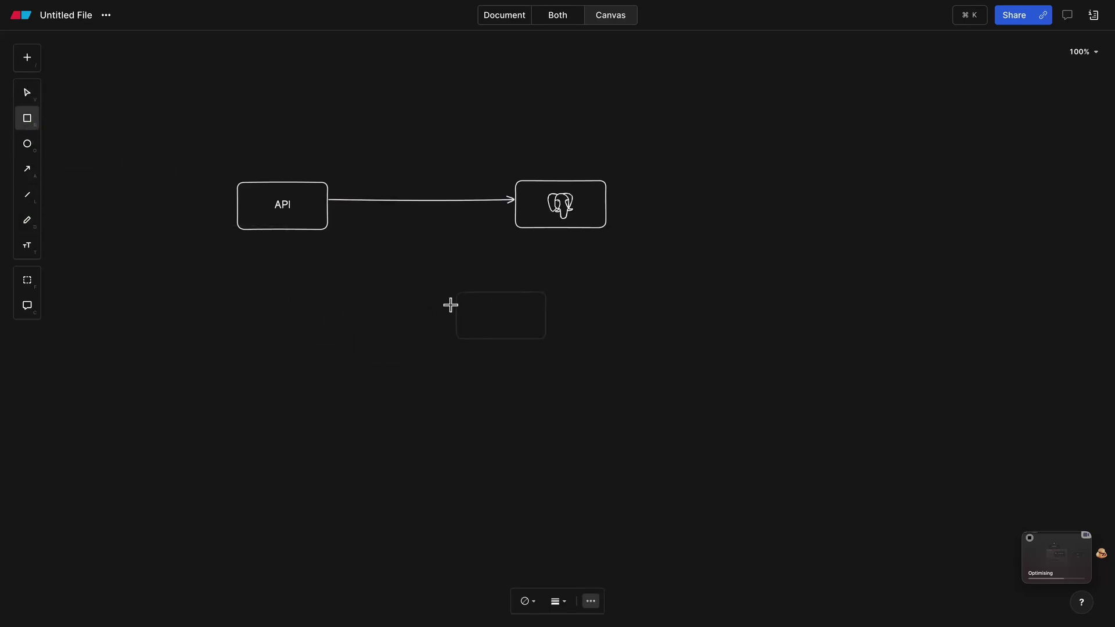
click(298, 319)
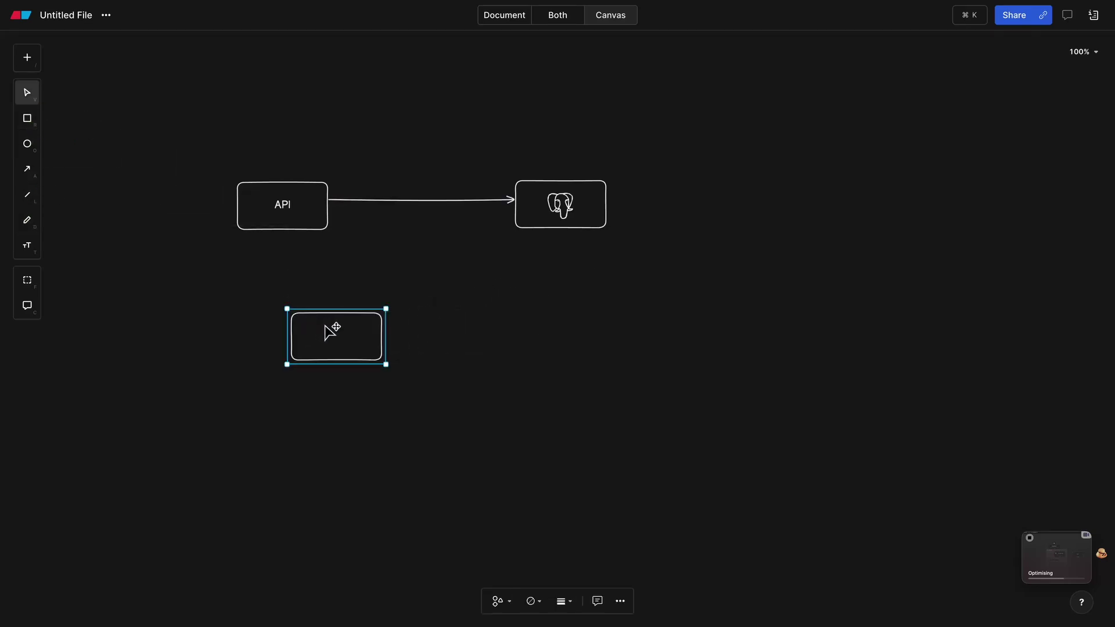
key(r)
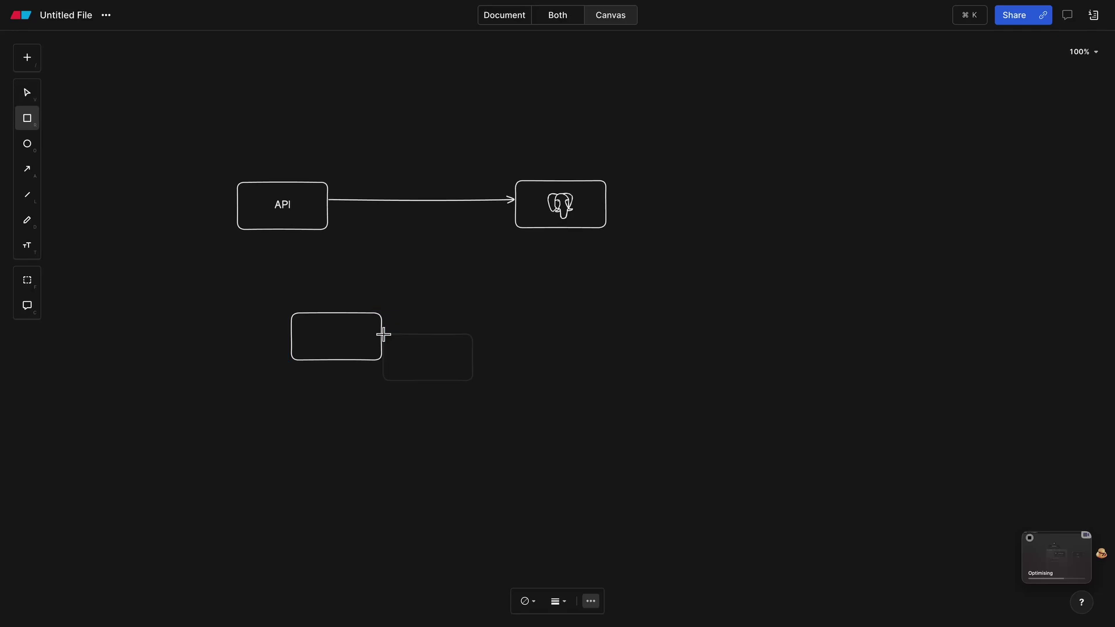
click(349, 340)
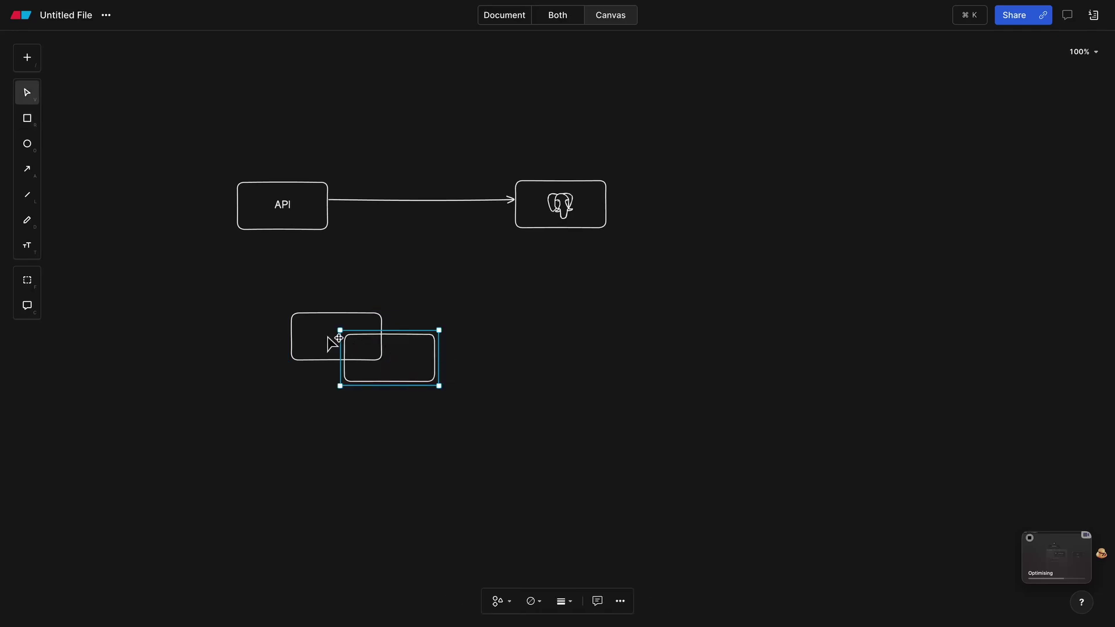
key(super+z)
double_click(327, 337)
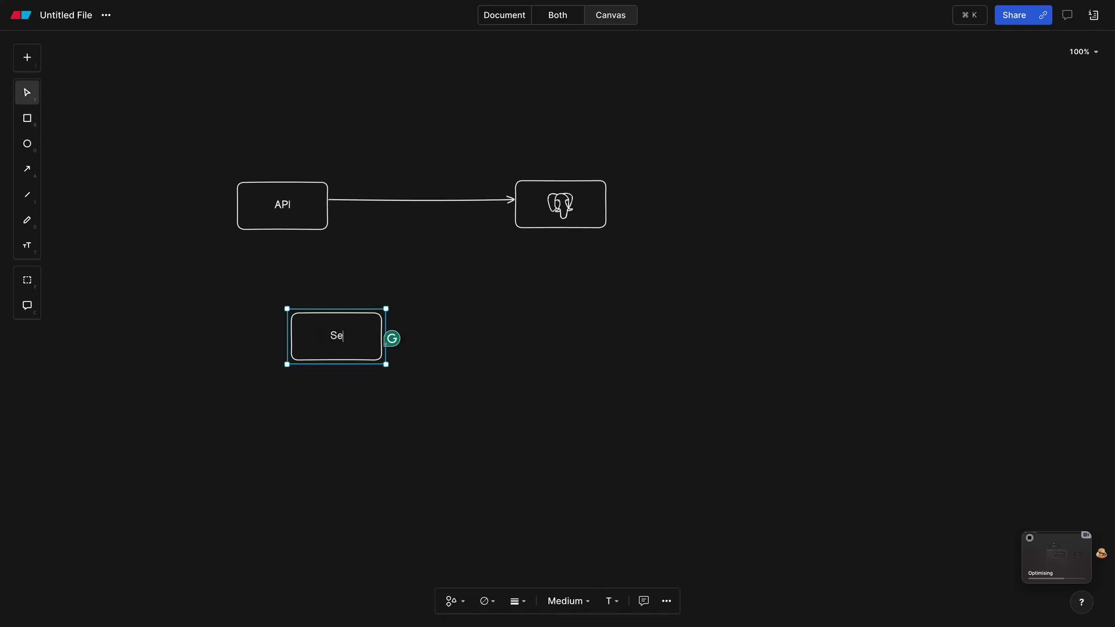
click(493, 426)
drag(351, 350, 567, 334)
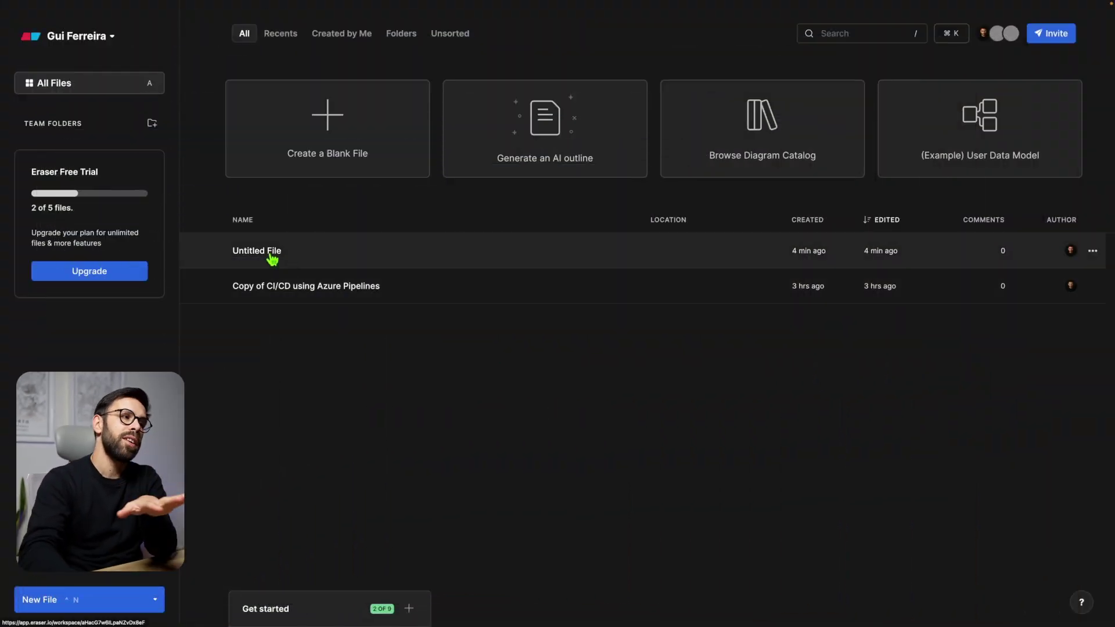
Open the Untitled File from the All Files list
click(272, 258)
Insert an AI diagram prompted with AWS payment microservices, a NoSQL db and fraud detection, and generate it
key(/)
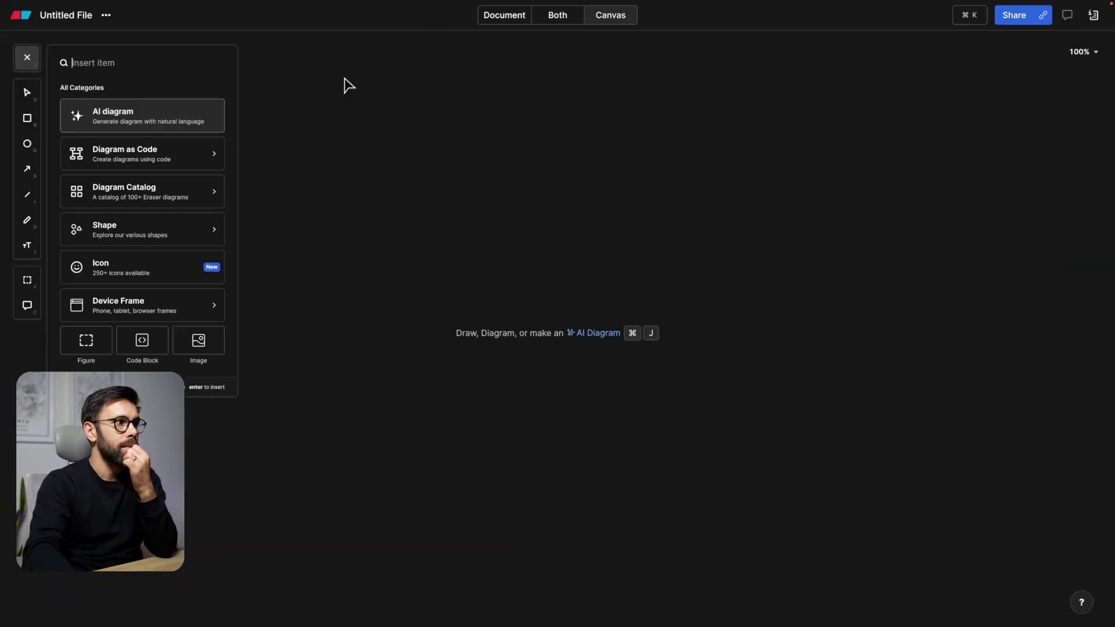
click(116, 121)
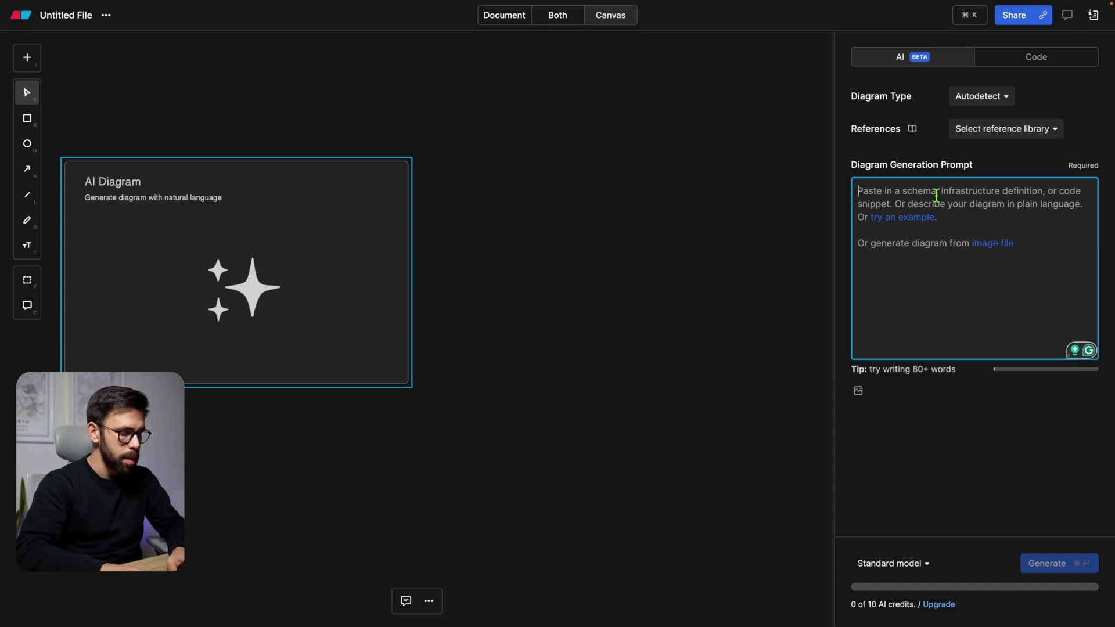
text(A)
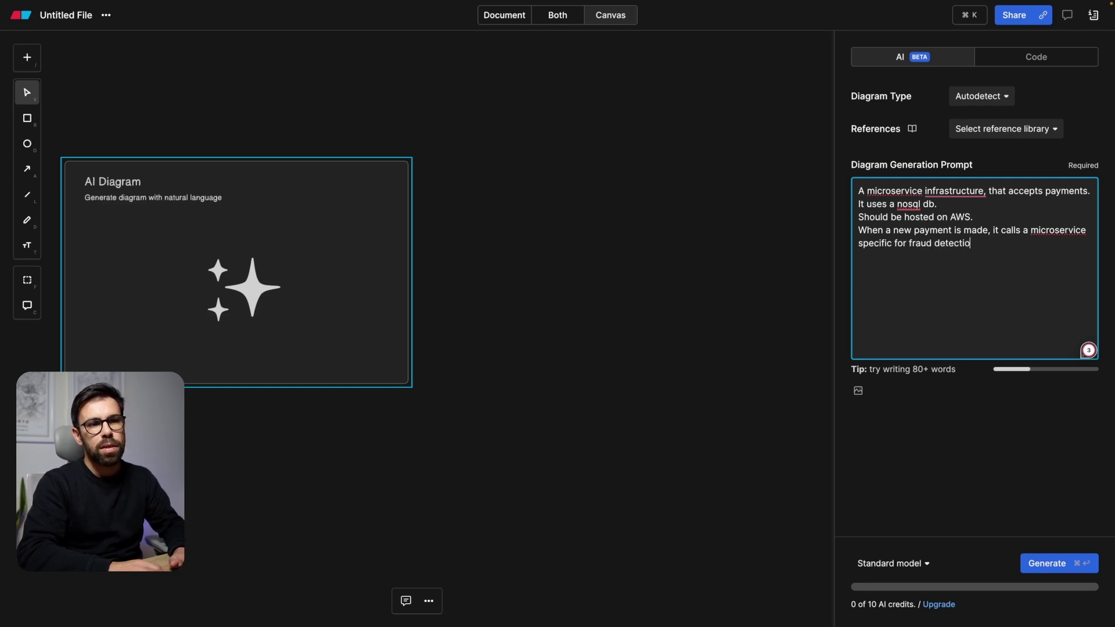
text(n.)
click(1050, 567)
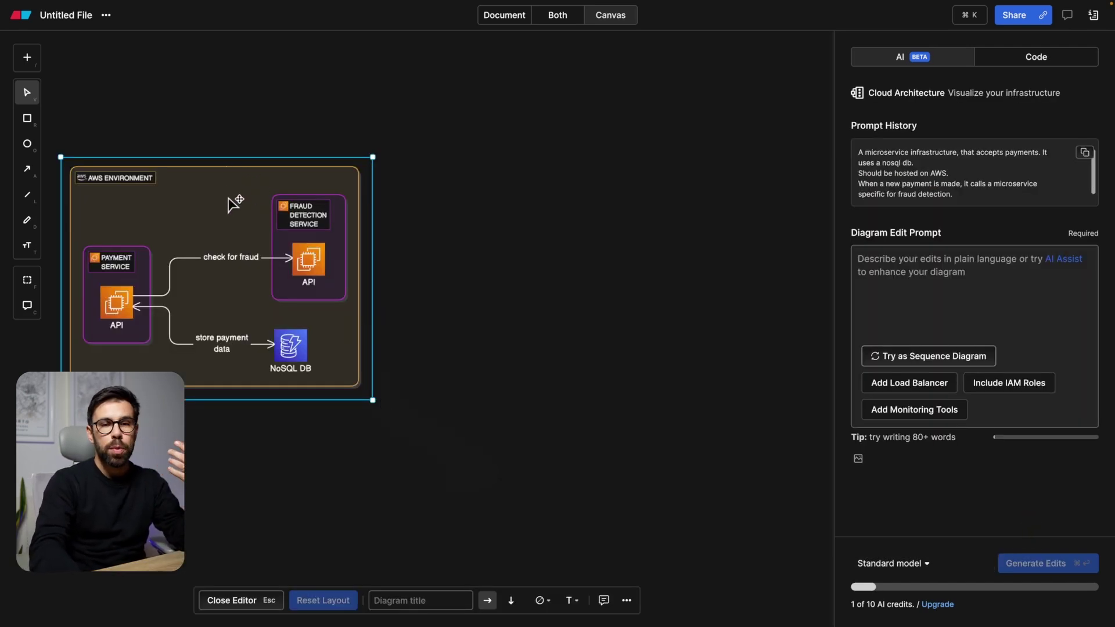
Enlarge the AWS payment diagram and inspect the Payment API and NoSQL DB nodes' code
drag(373, 400, 604, 517)
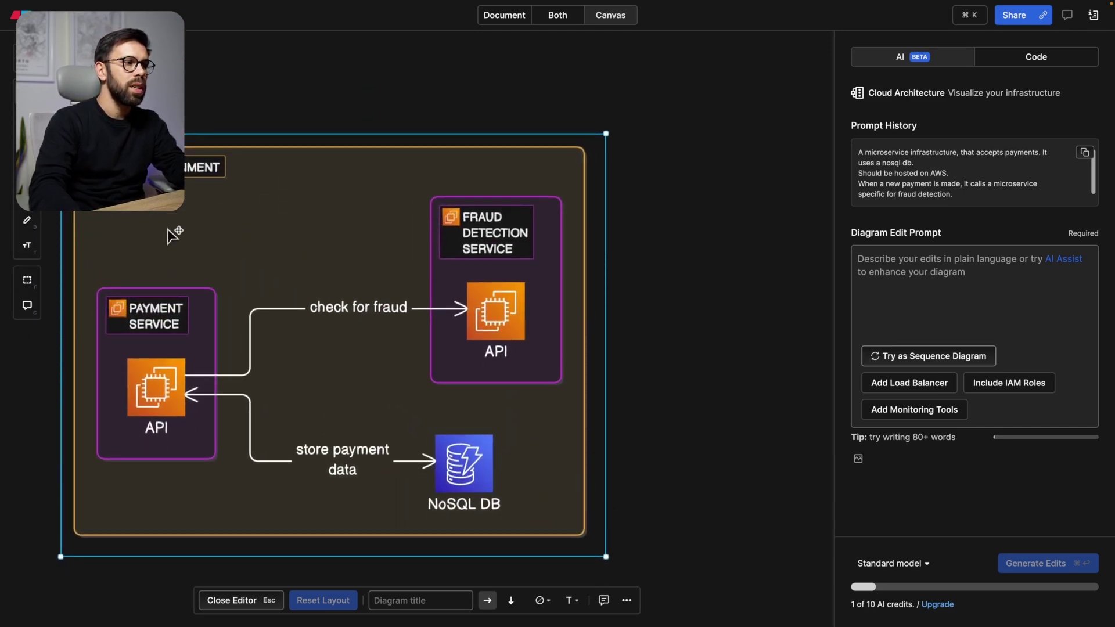
scroll(203, 192, down, 2)
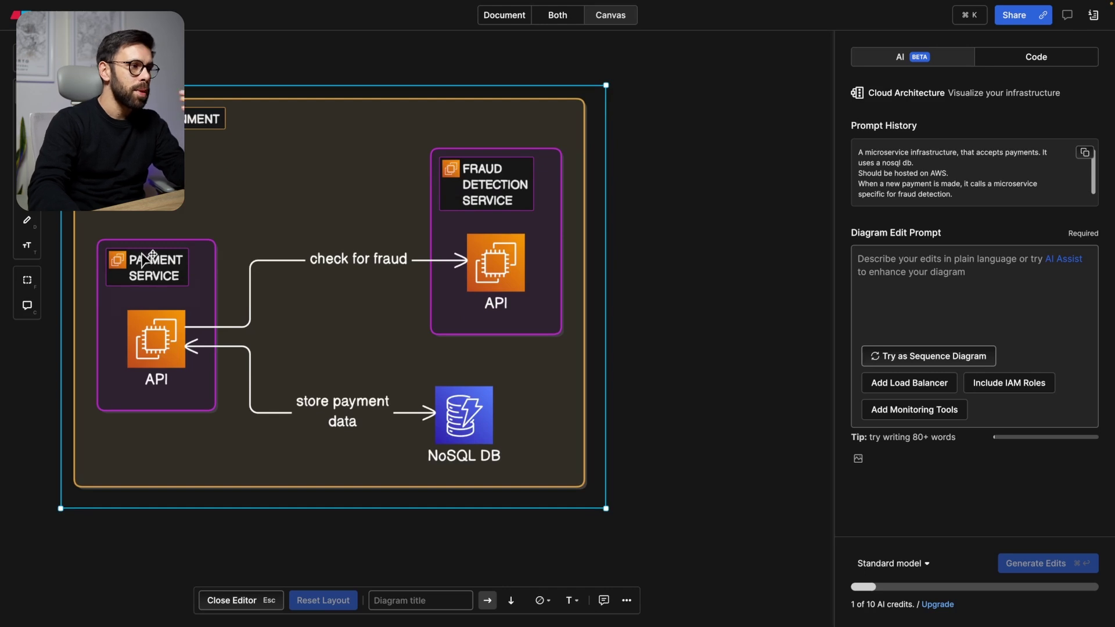
click(176, 325)
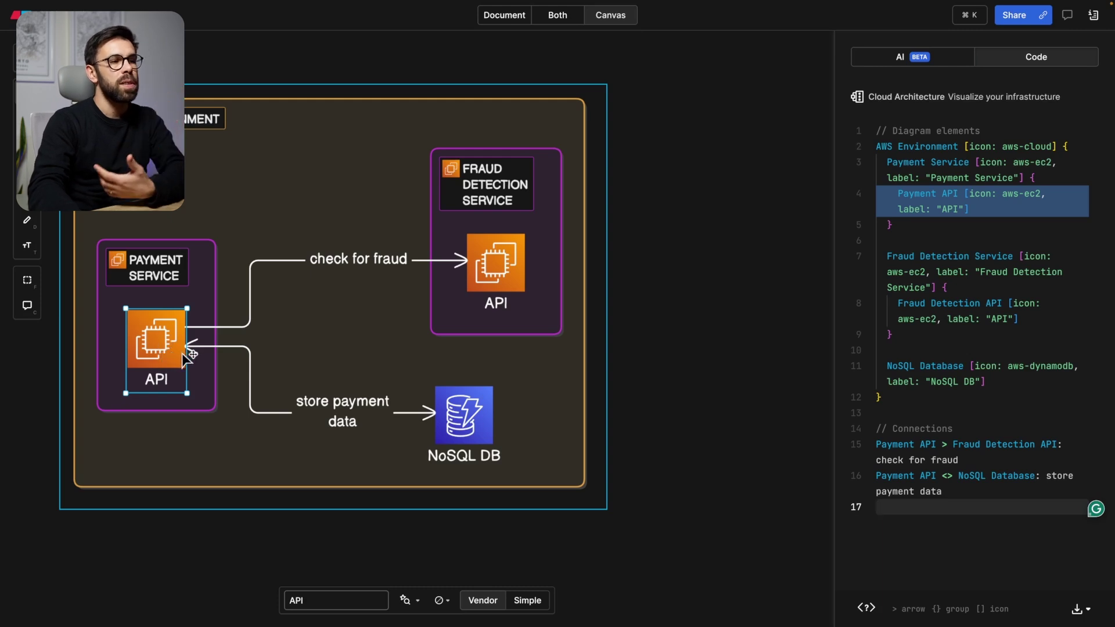
click(474, 435)
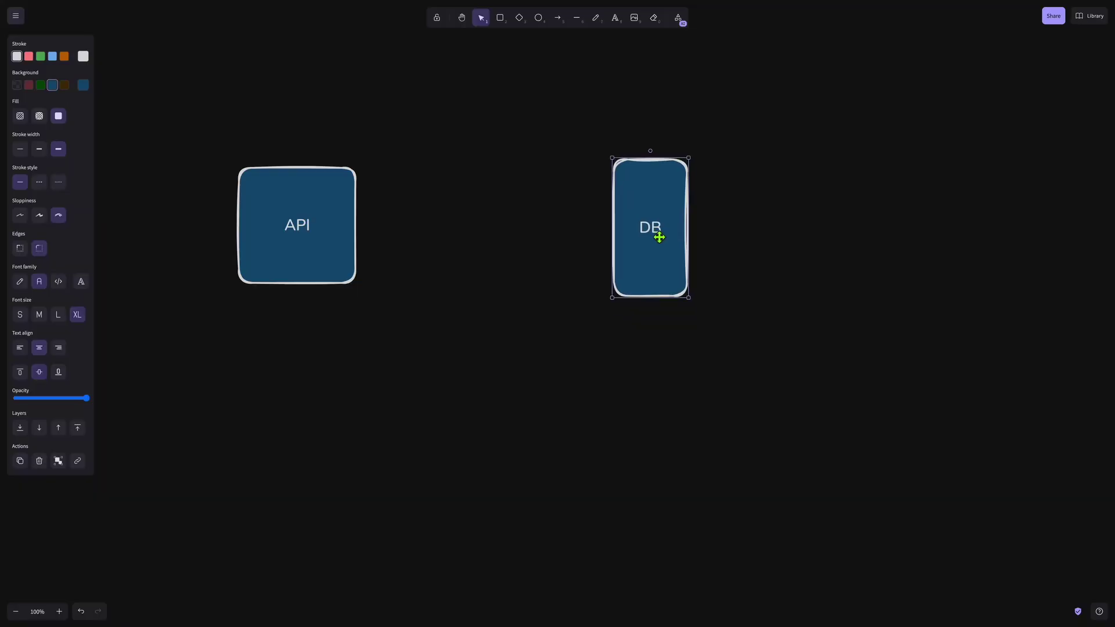
Give the DB box a red outline and brown background
click(28, 56)
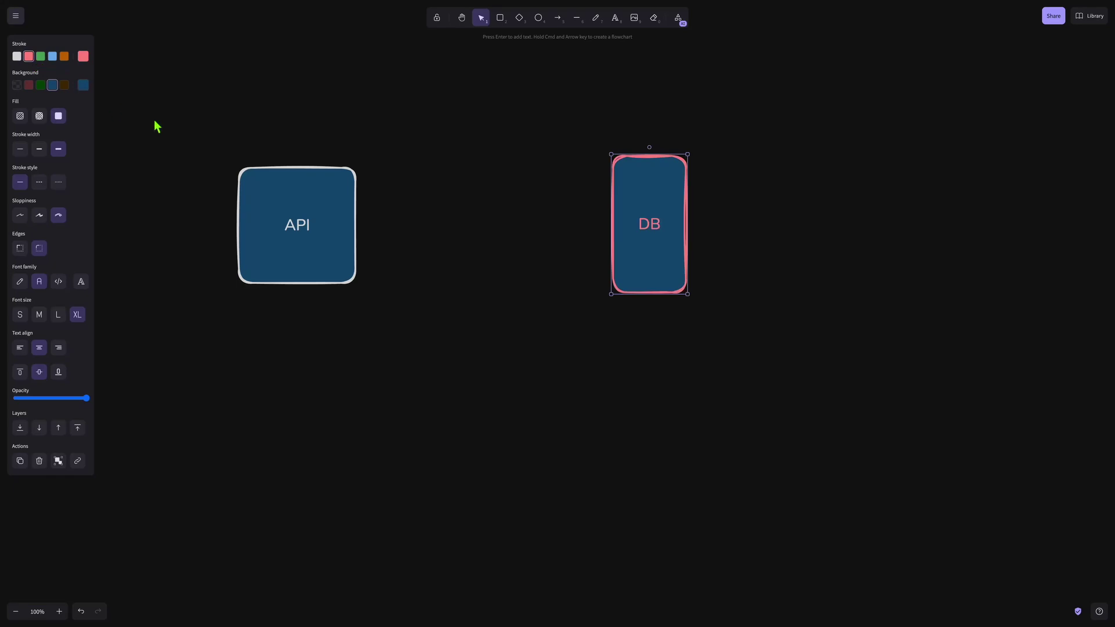
click(64, 85)
click(399, 234)
Draw an arrow from the API box to the DB box
click(357, 233)
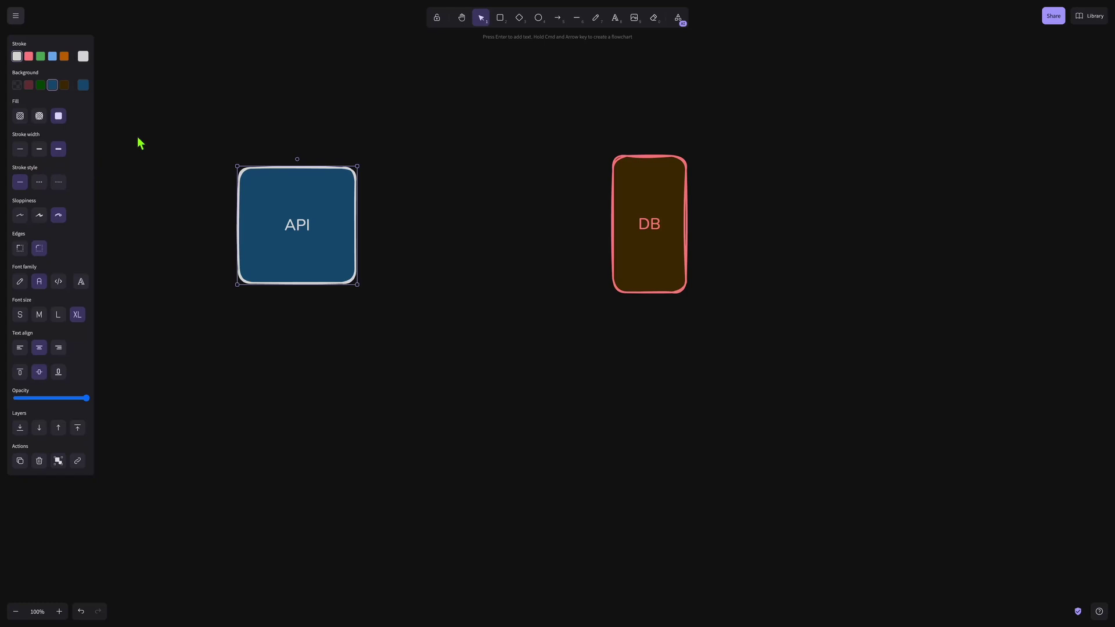
click(557, 17)
drag(363, 233, 614, 227)
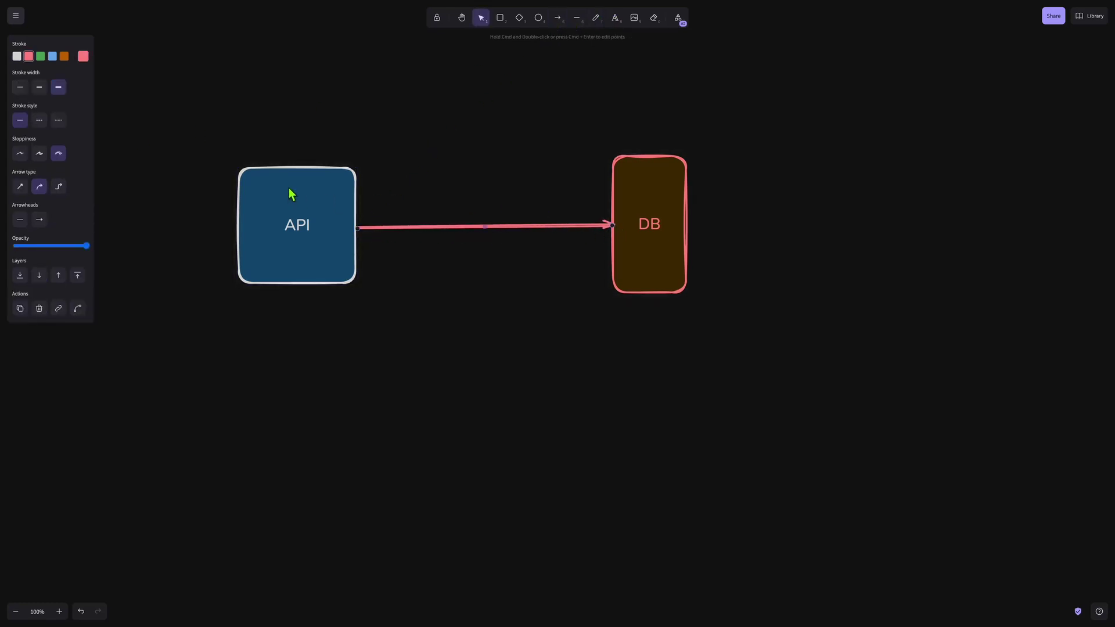
click(147, 299)
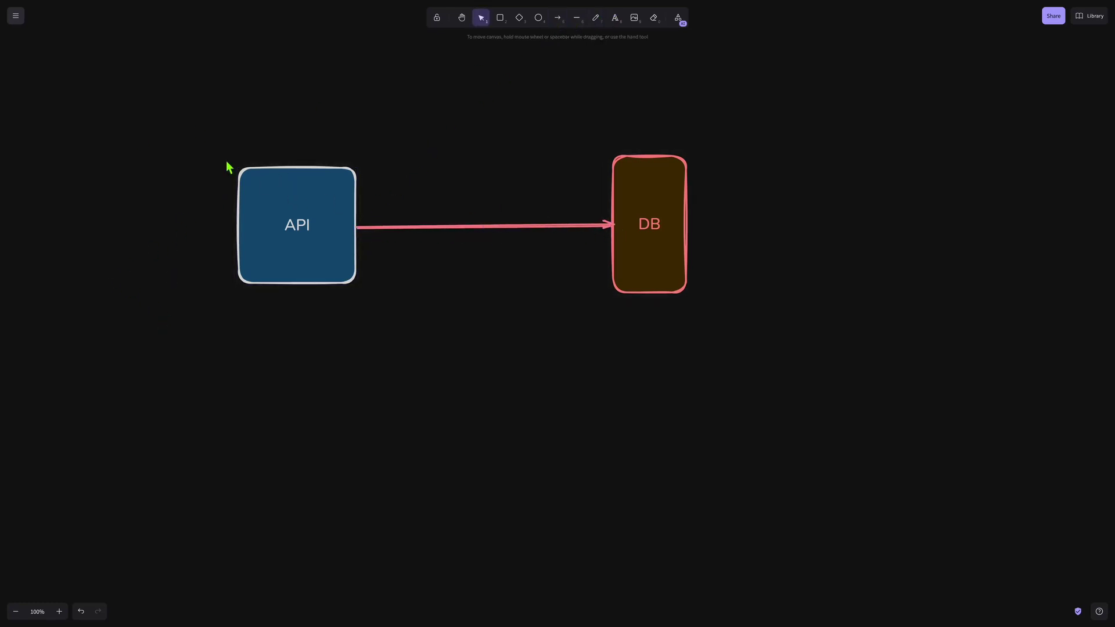
Add a green rectangle labelled Queue below API with a dotted border
click(500, 18)
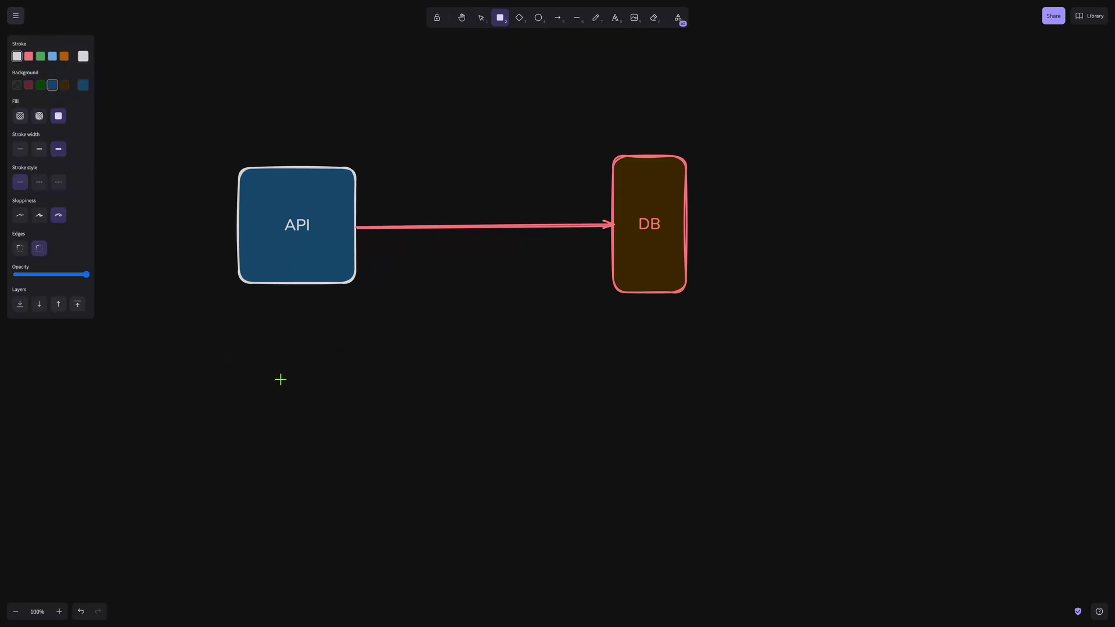
drag(251, 364, 456, 400)
key(Return)
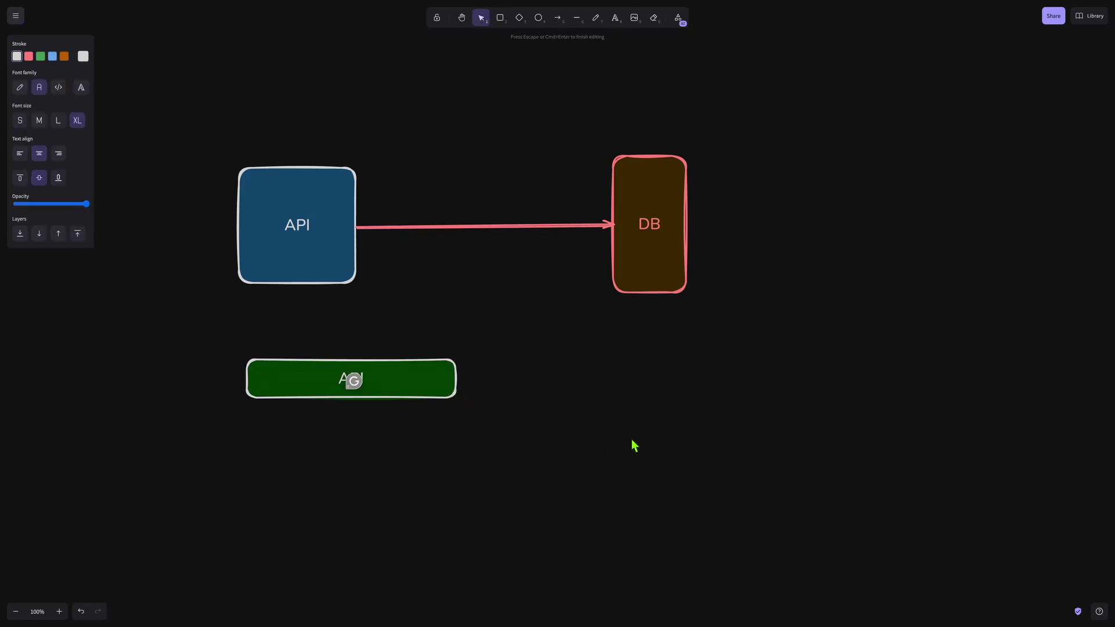
click(284, 445)
click(281, 389)
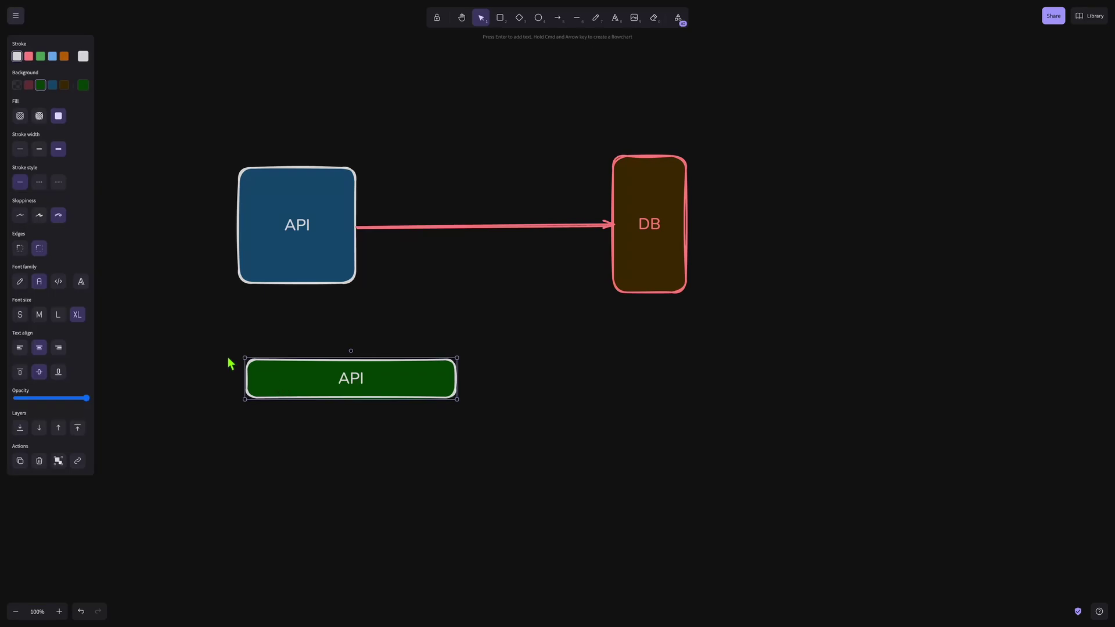
double_click(357, 386)
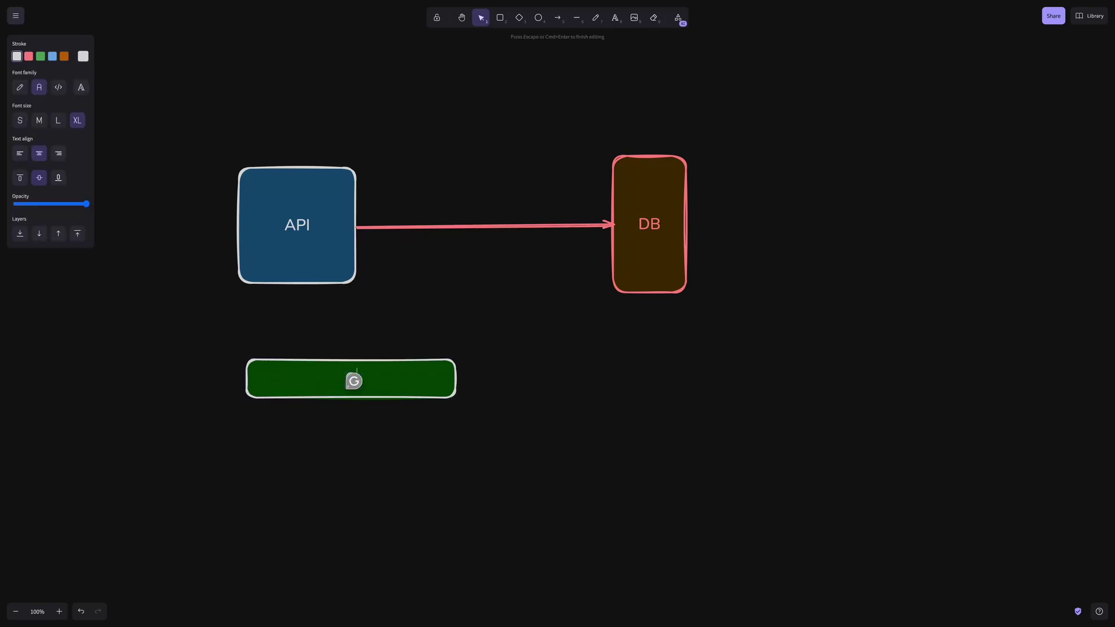
click(509, 447)
click(444, 394)
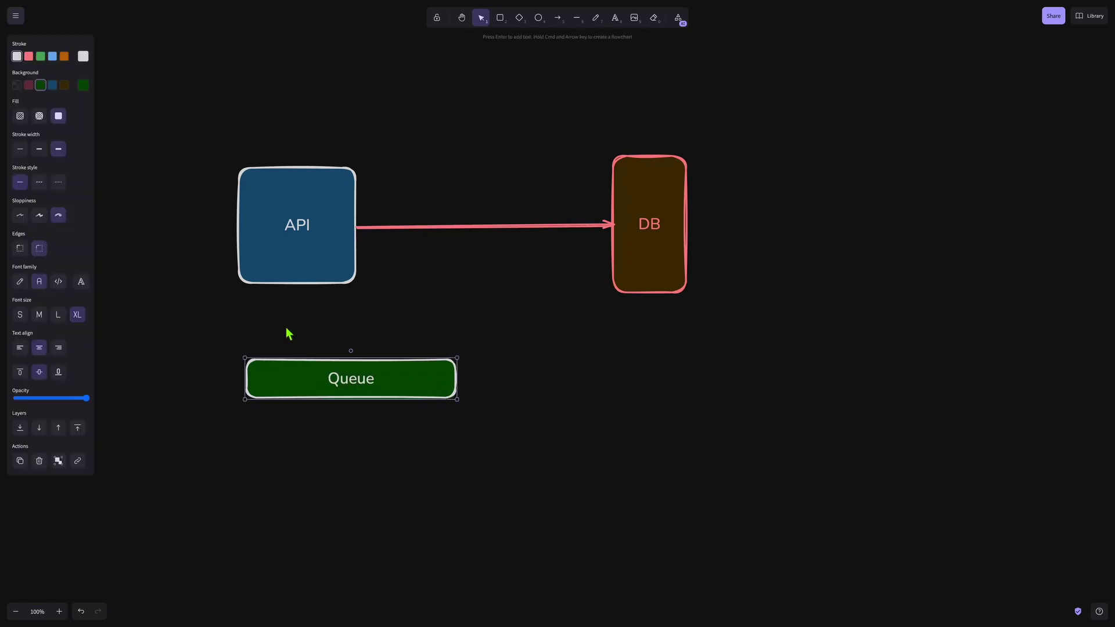
click(59, 182)
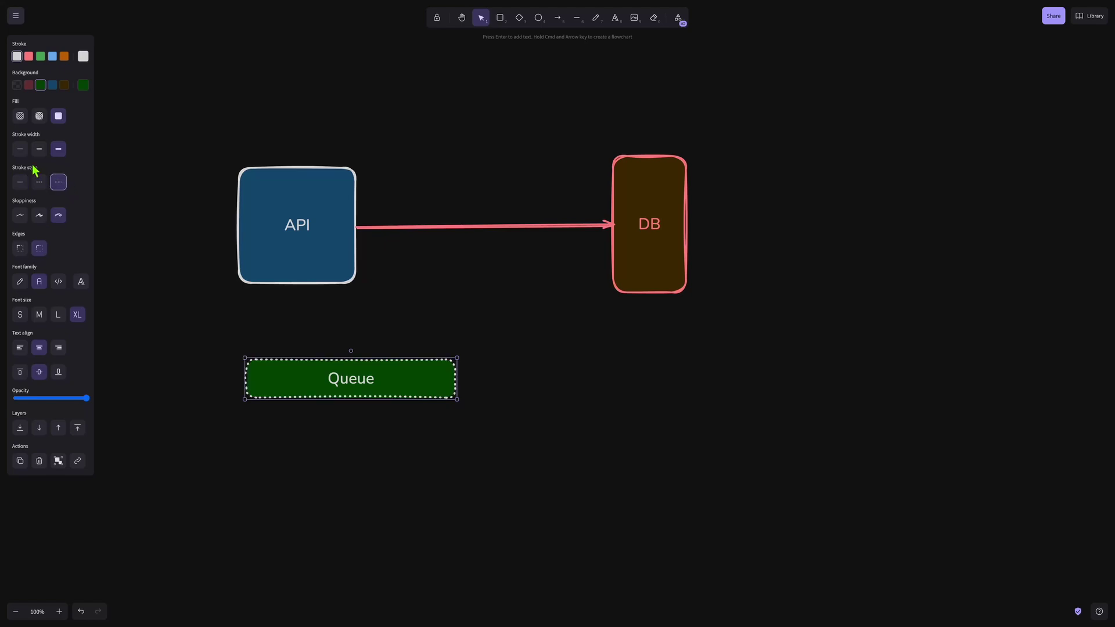